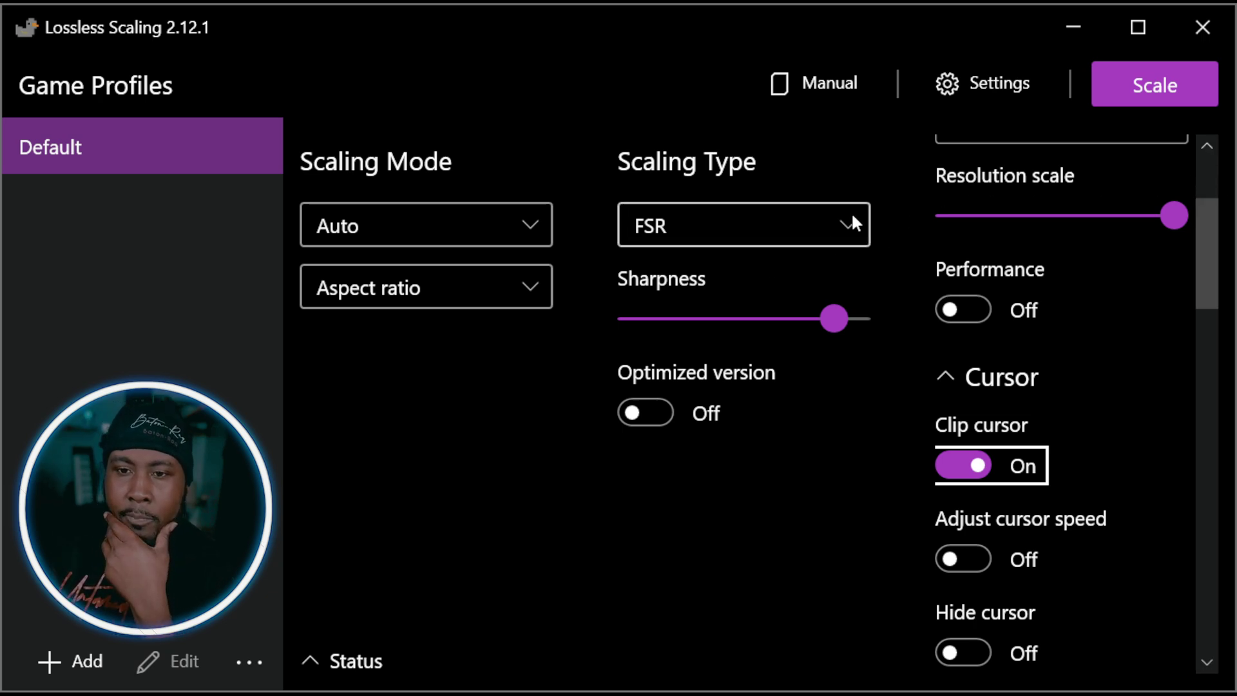
Scroll up to Frame Generation and switch the LSFG 2.3 mode from X4 to X2
click(832, 329)
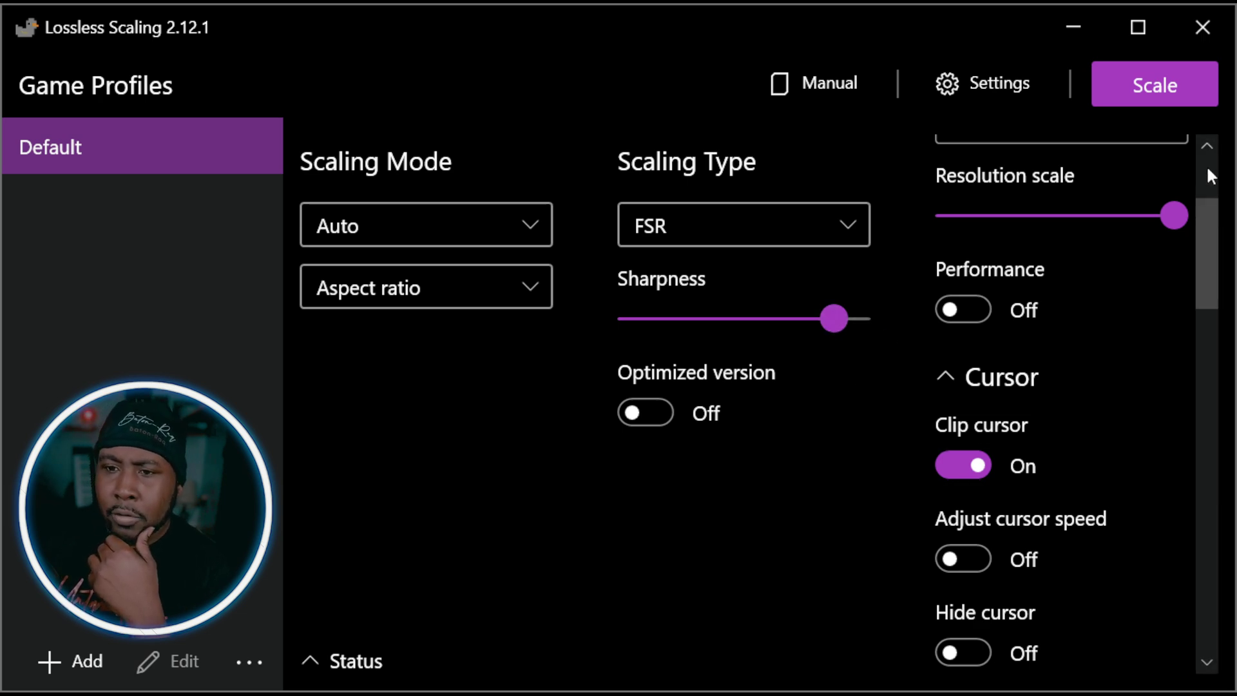
drag(1204, 215, 1201, 145)
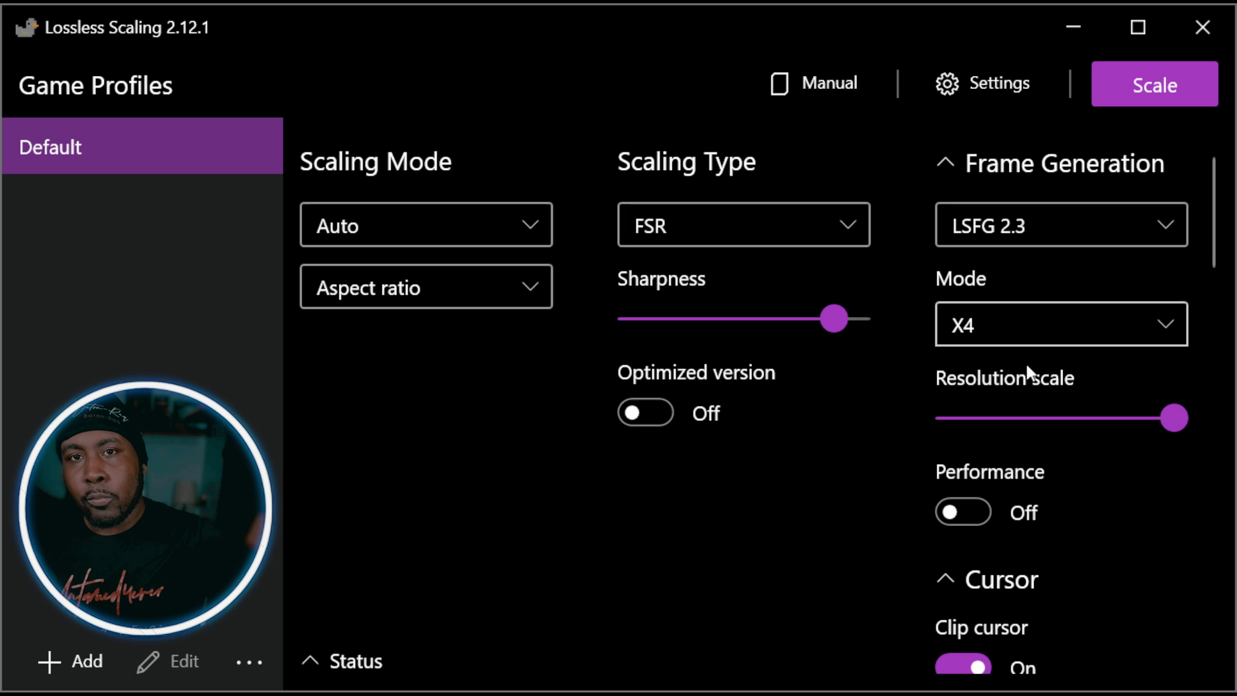
key(Up)
key(Up)
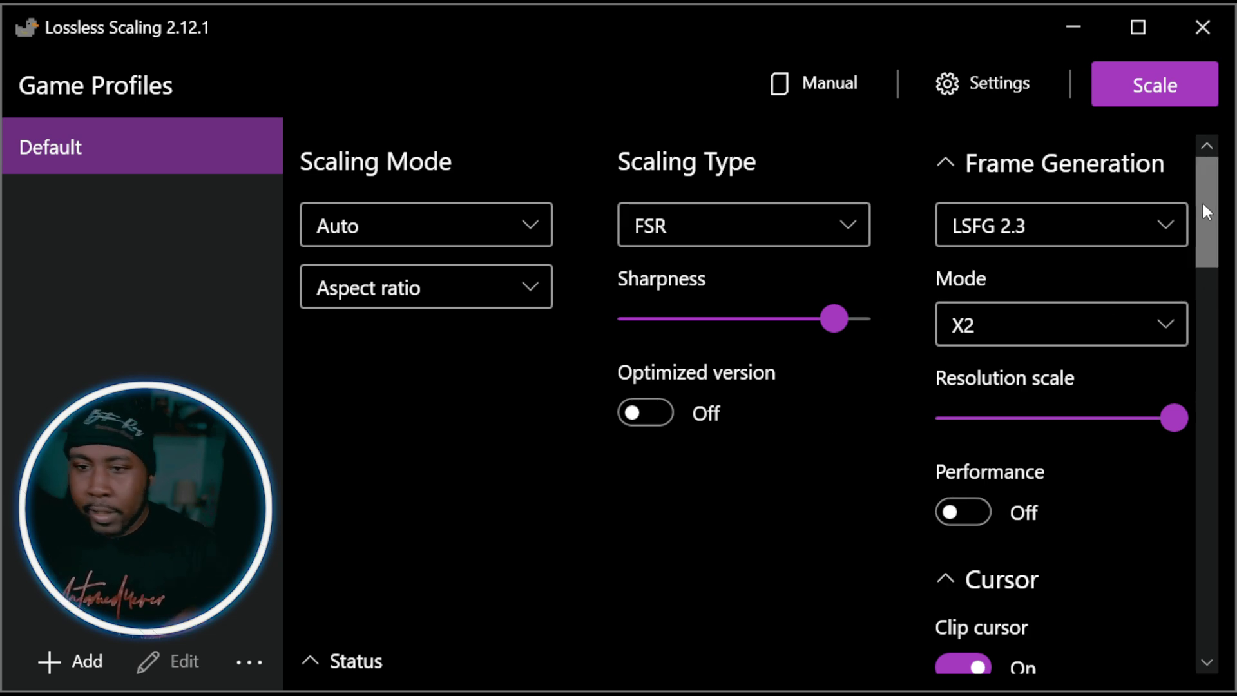
Scroll down to Rendering and set Sync mode to Off (Allow tearing)
drag(1201, 205, 1206, 265)
scroll(1034, 292, down, 5)
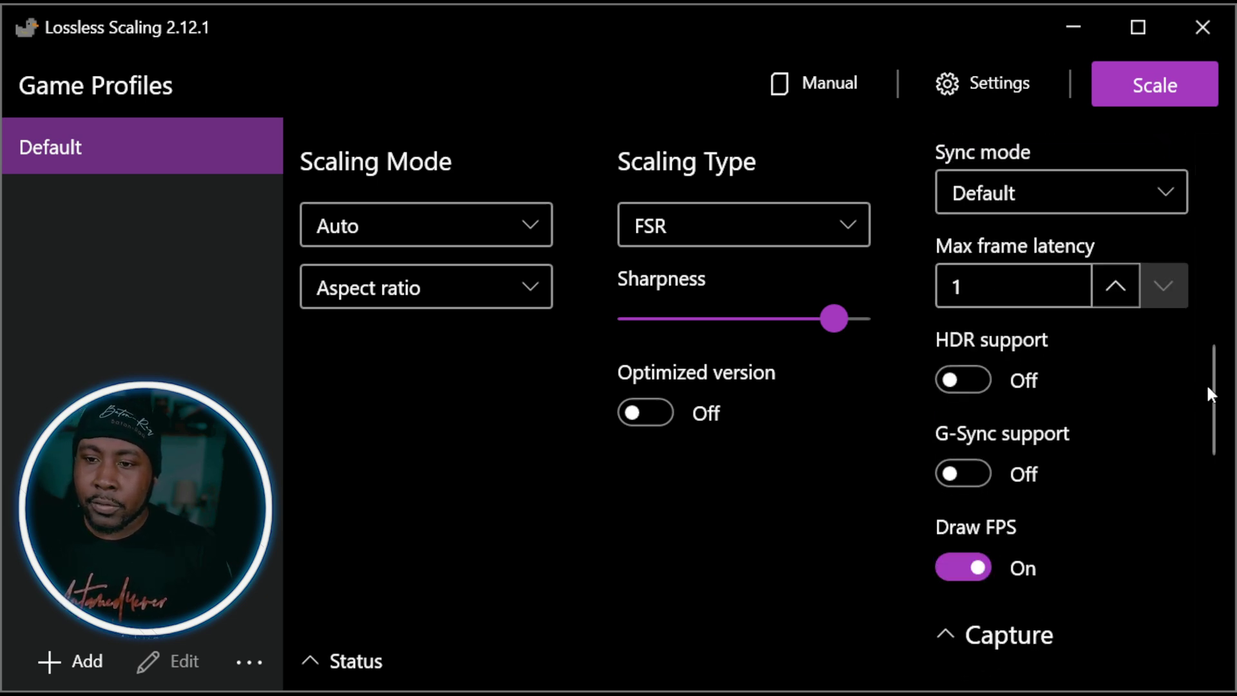
drag(1206, 384, 1204, 413)
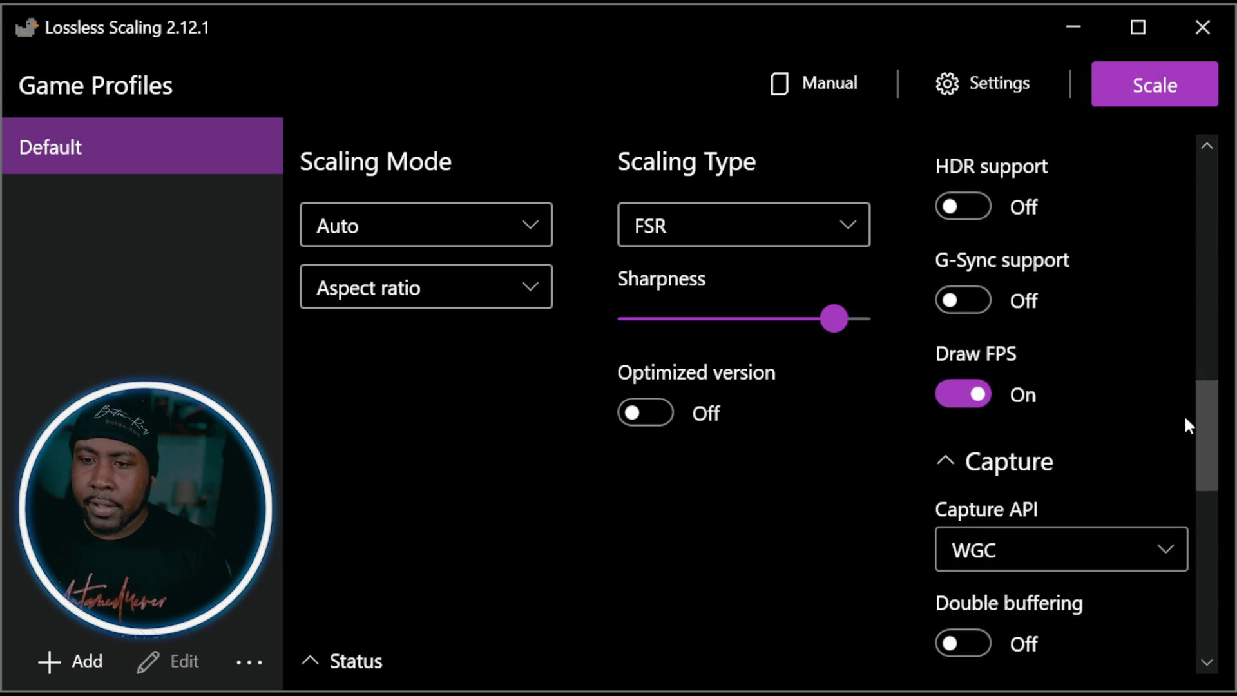
scroll(1205, 431, down, 3)
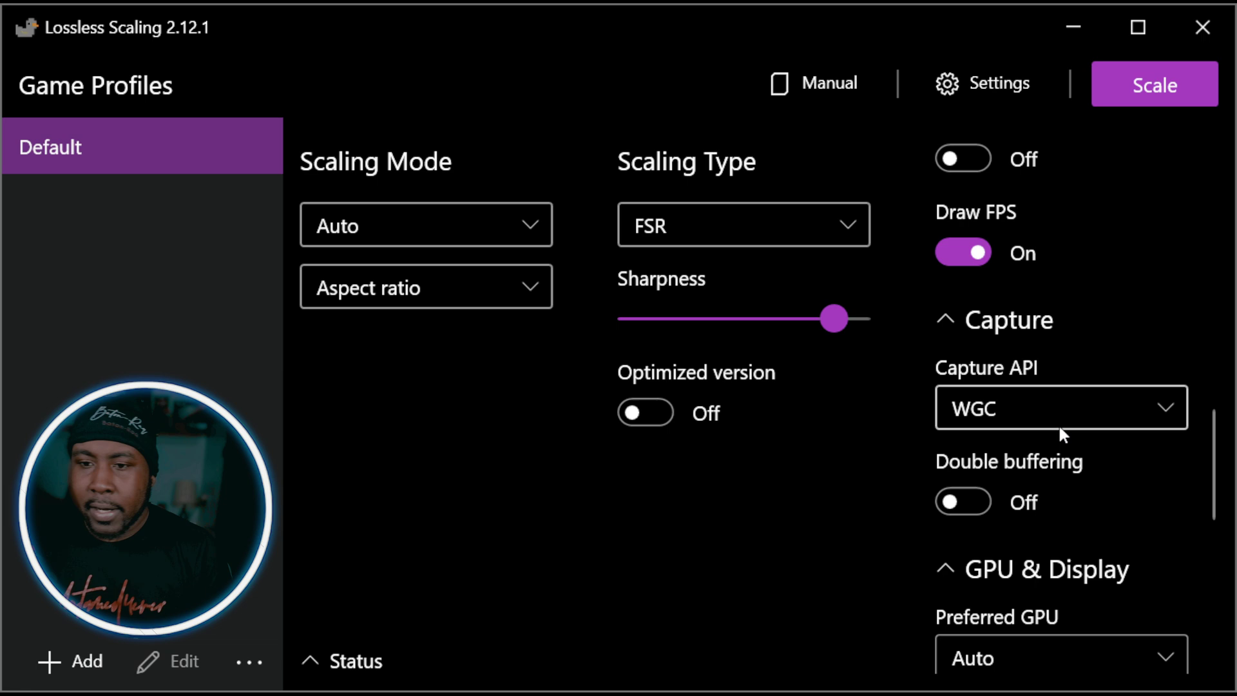
scroll(1060, 432, down, 2)
scroll(1044, 422, up, 2)
scroll(1044, 421, down, 8)
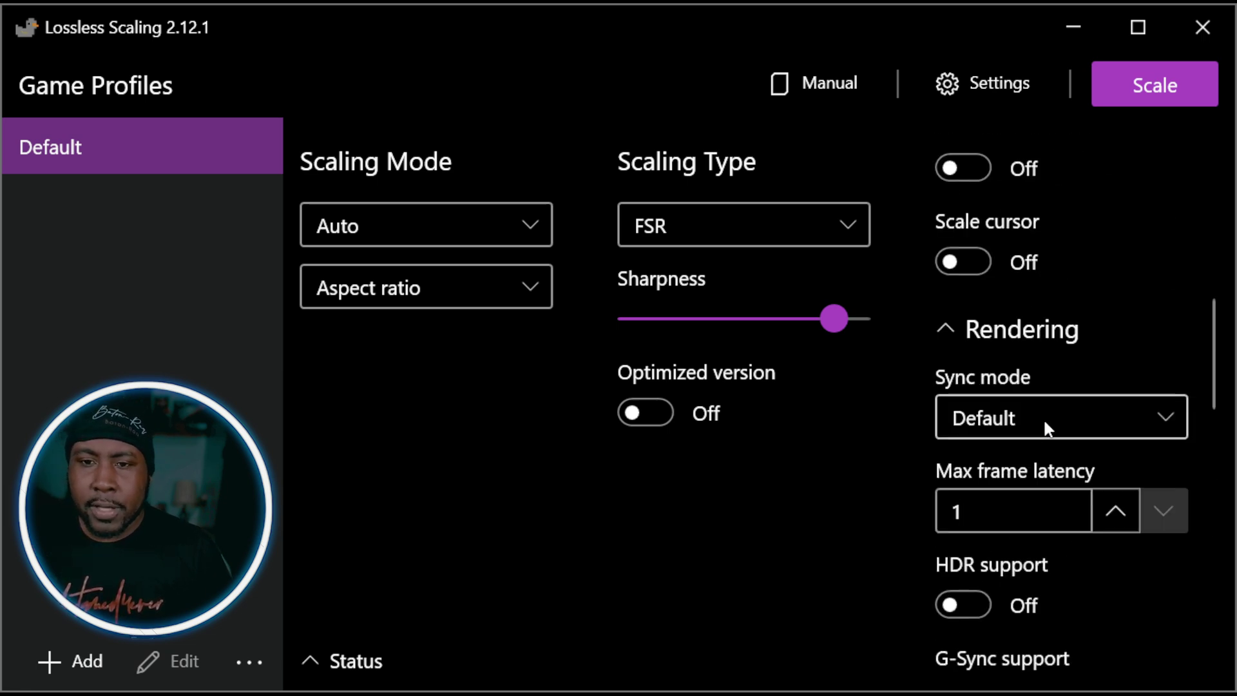
scroll(1043, 417, down, 1)
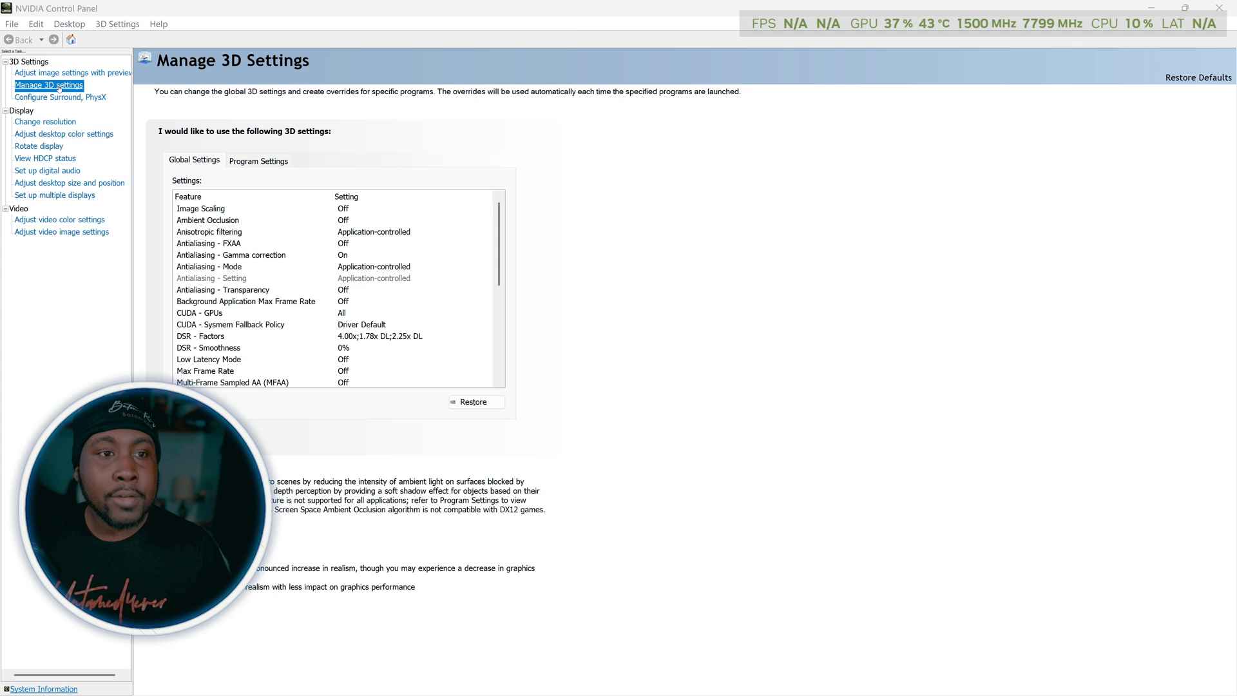
Show Manage 3D settings and scroll Global Settings to DSR - Factors (4.00x;1.78x DL;2.25x DL)
click(60, 88)
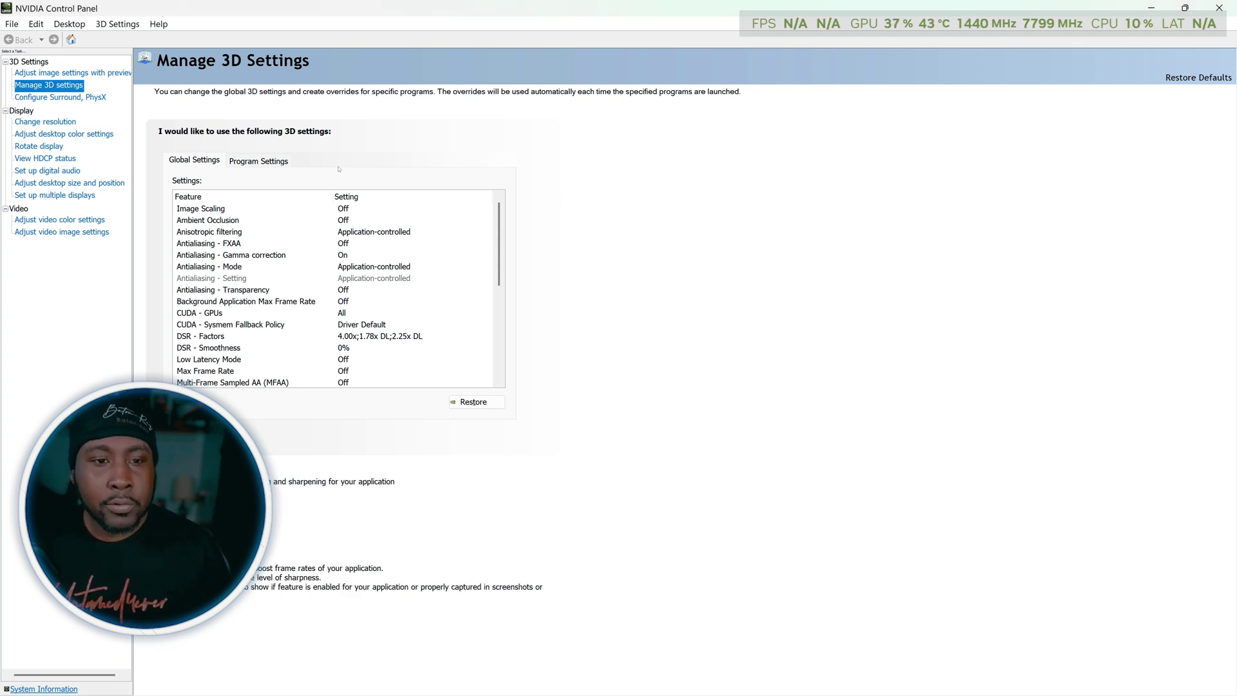
scroll(213, 302, down, 1)
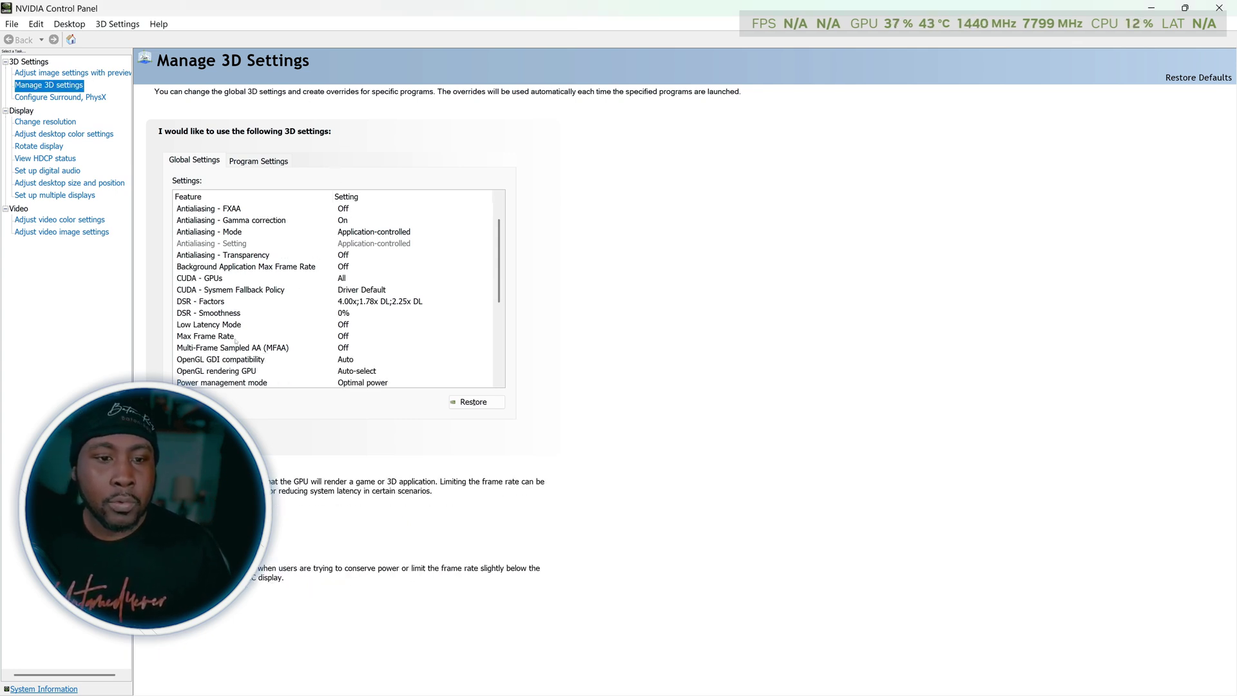
click(400, 303)
click(398, 303)
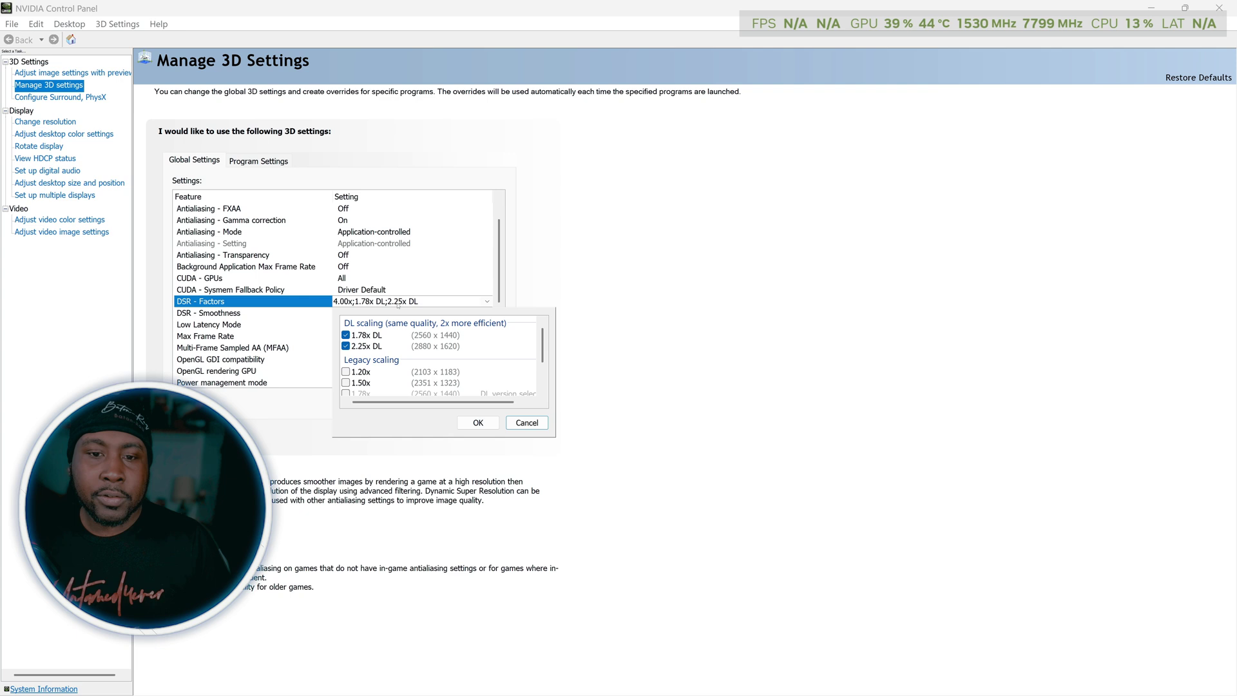
scroll(391, 349, down, 2)
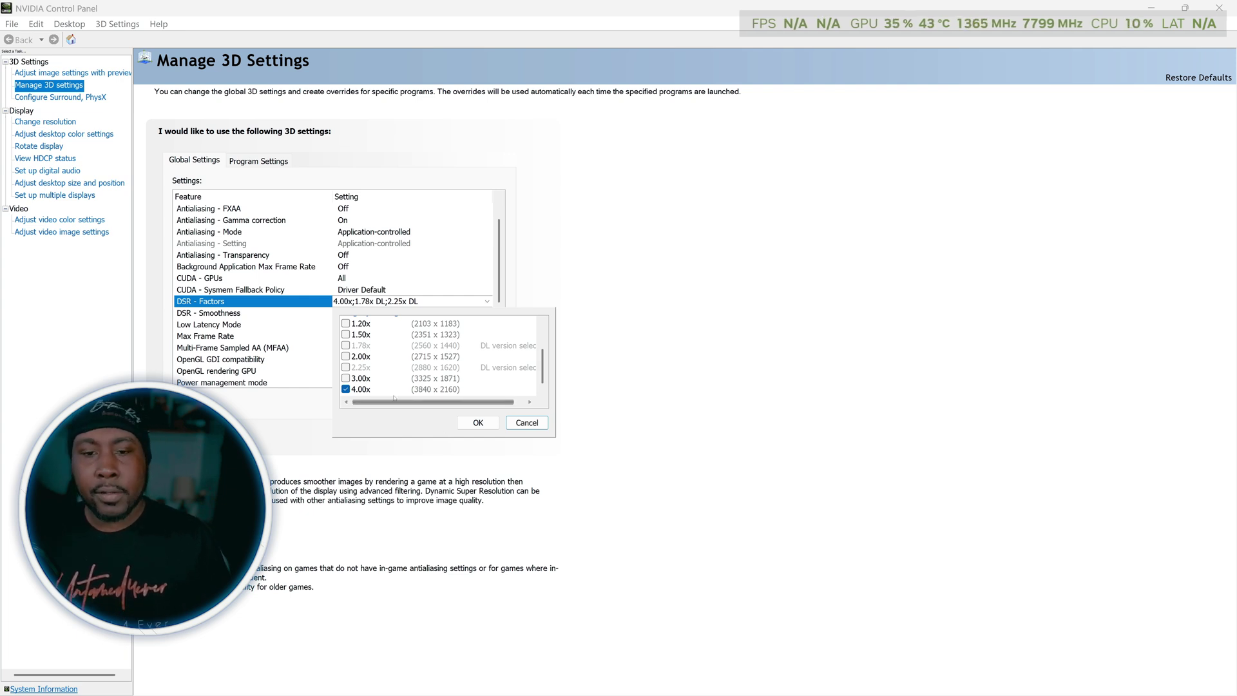
scroll(405, 393, up, 3)
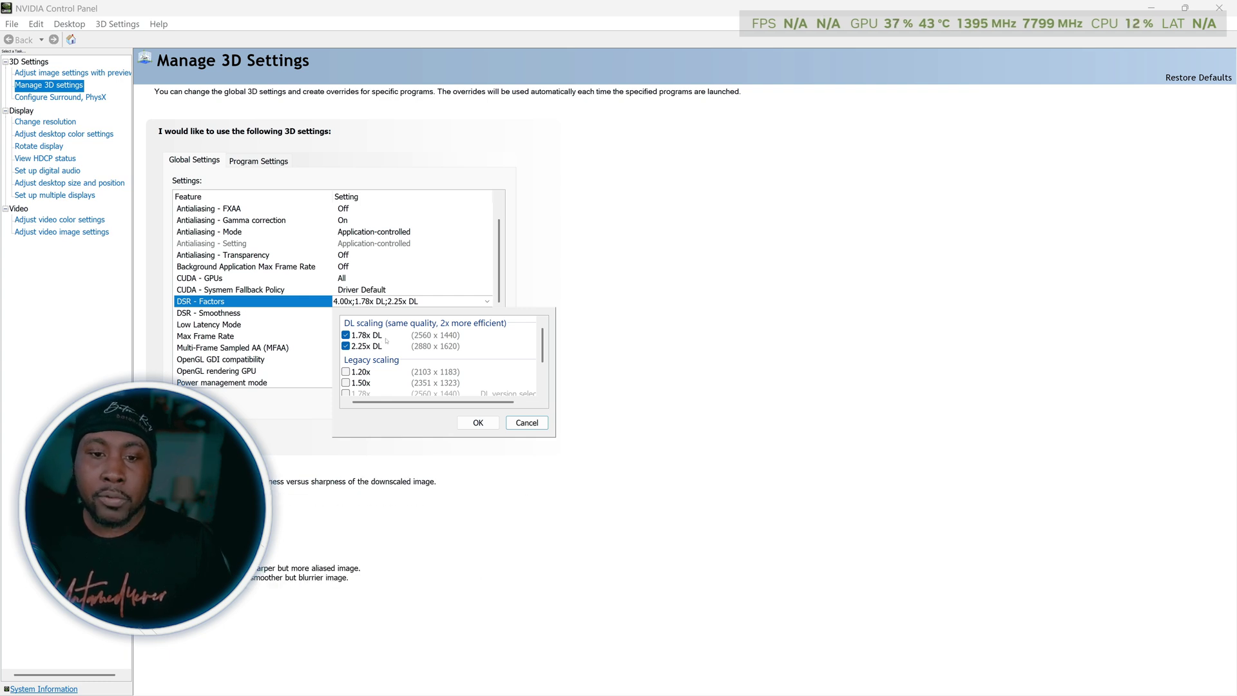
scroll(387, 341, down, 2)
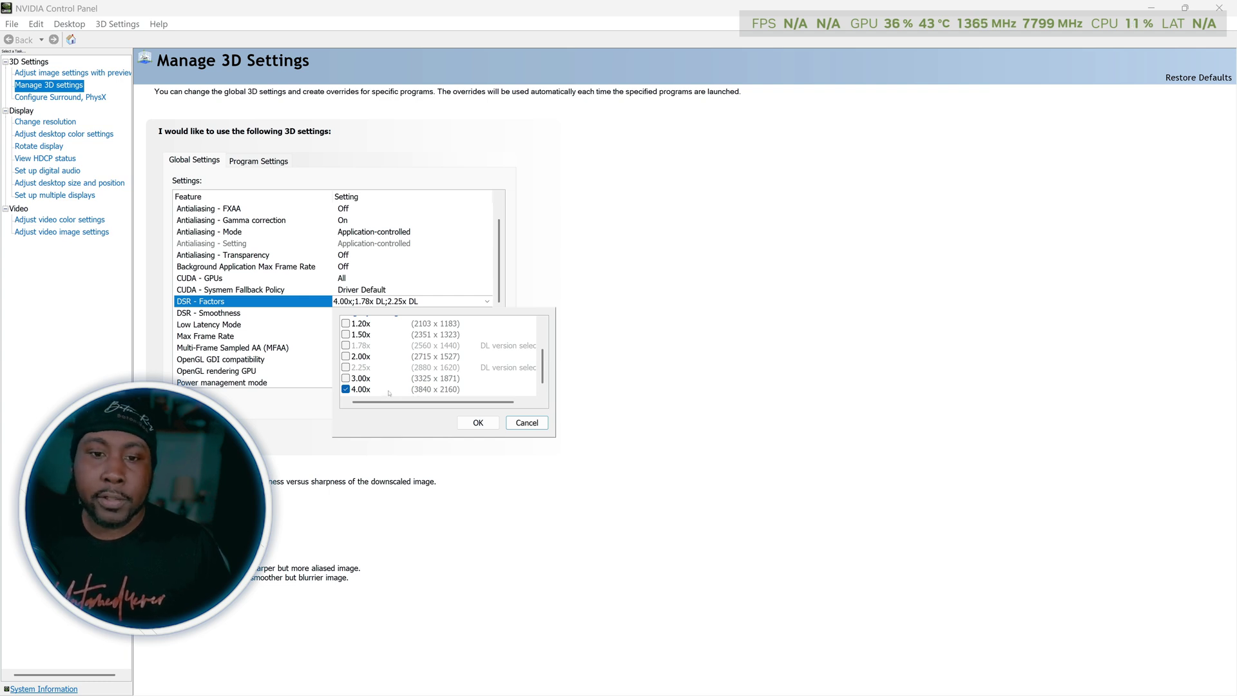
scroll(390, 393, up, 2)
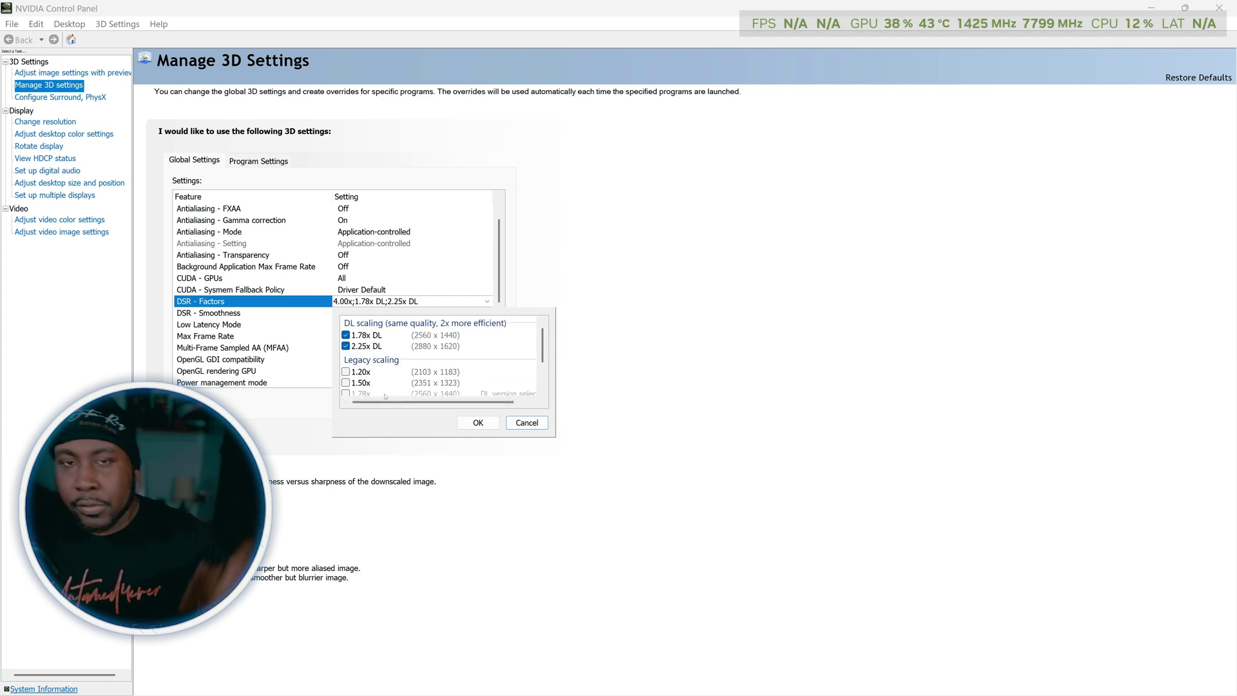
scroll(378, 378, down, 2)
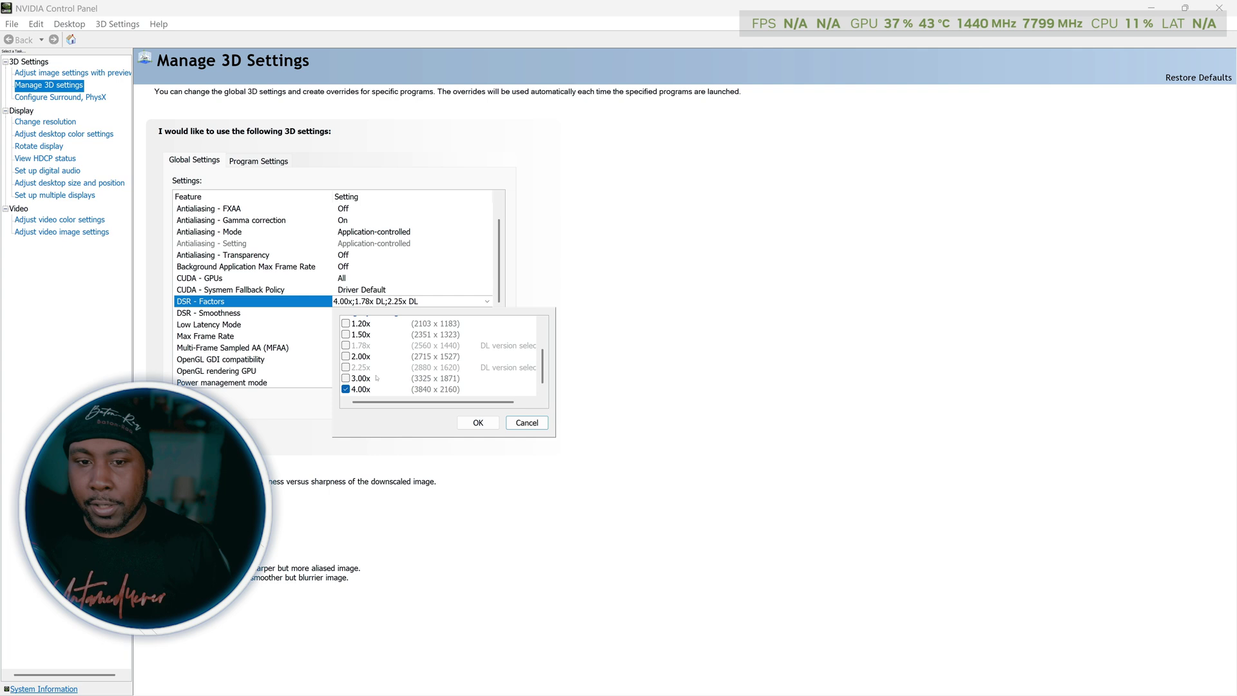
scroll(377, 378, up, 2)
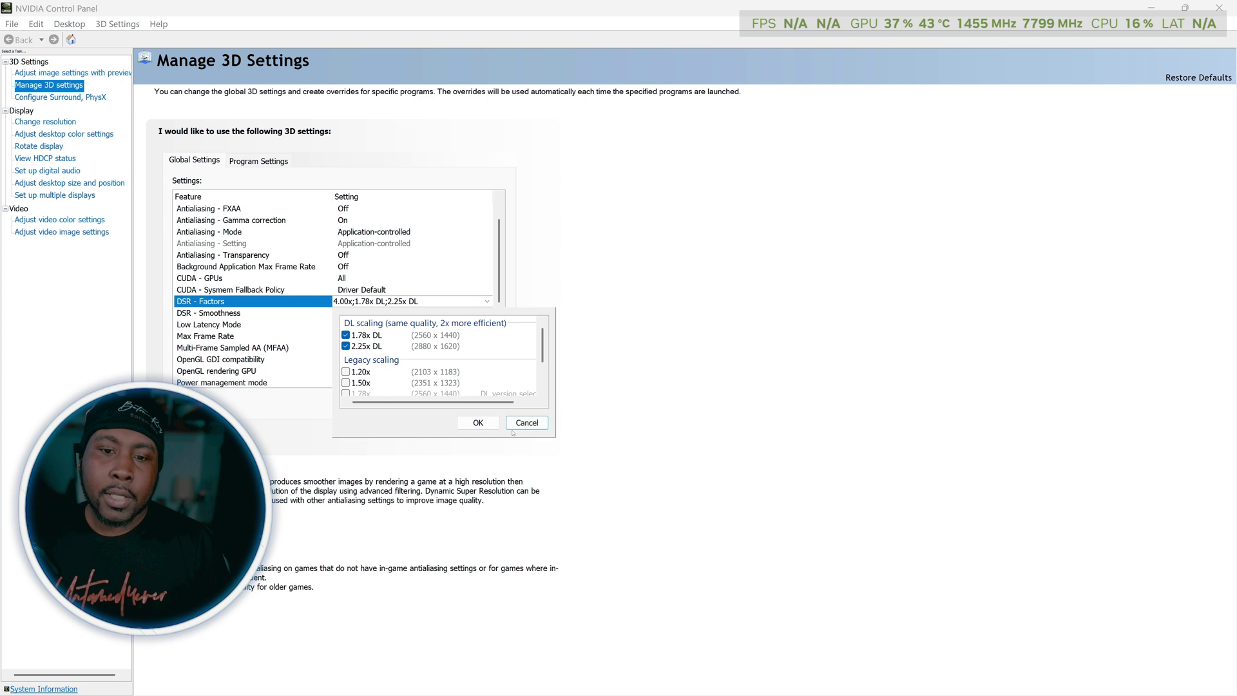
click(513, 426)
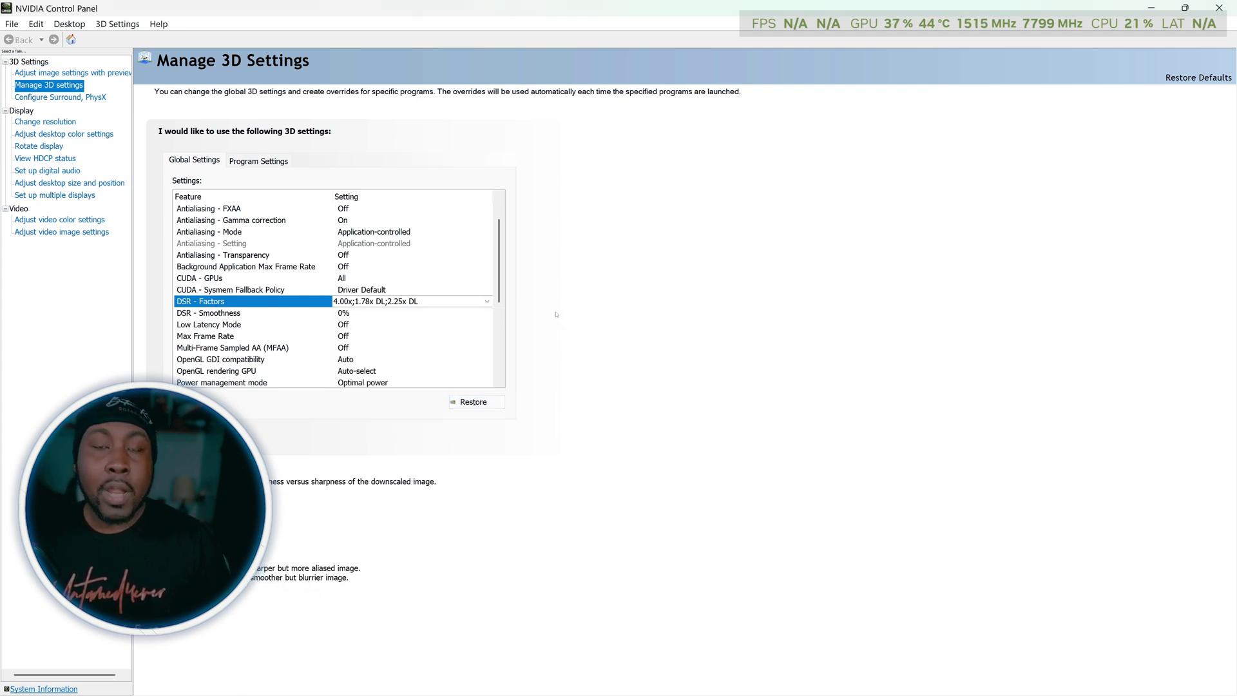
Minimize NVIDIA Control Panel and Lossless Scaling, then launch Undisputed from the Start menu
click(1152, 10)
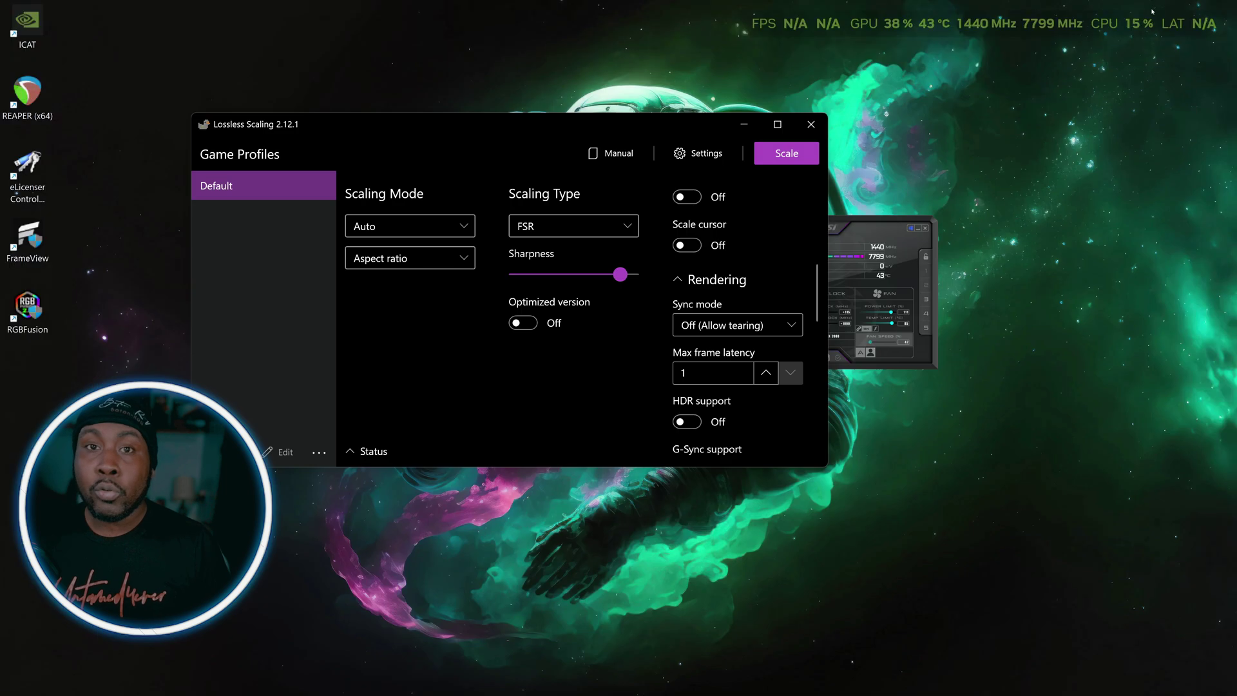
click(739, 124)
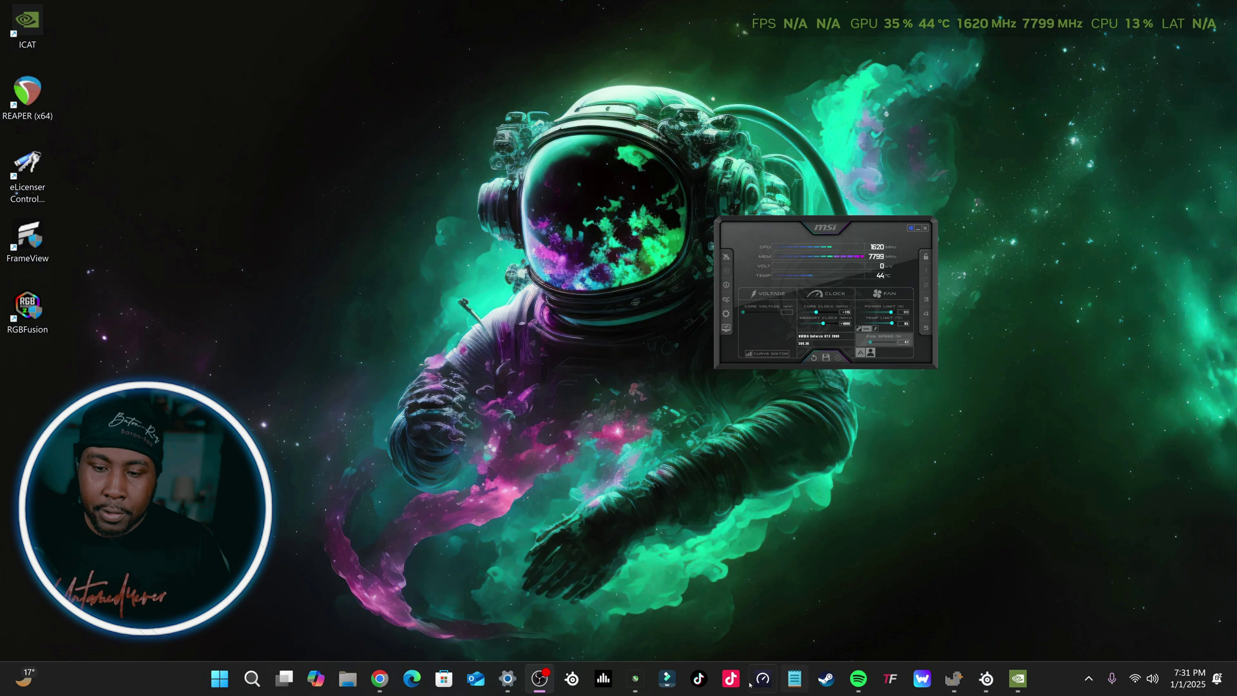
key(super)
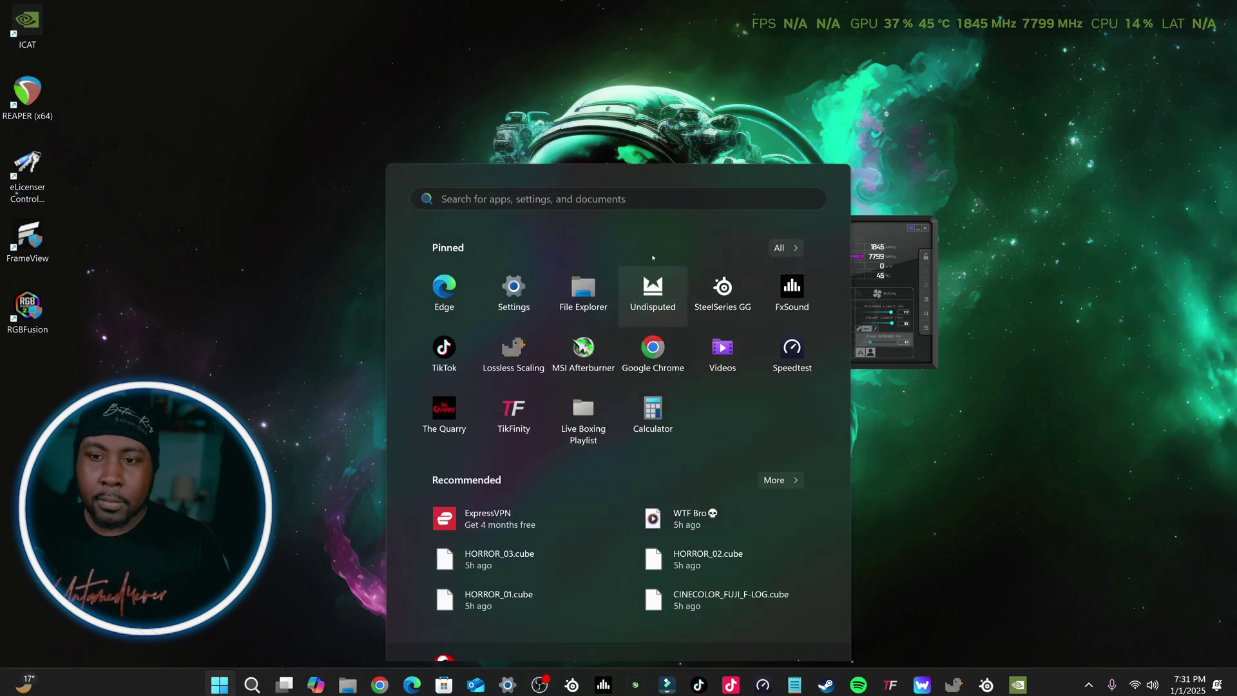
click(653, 290)
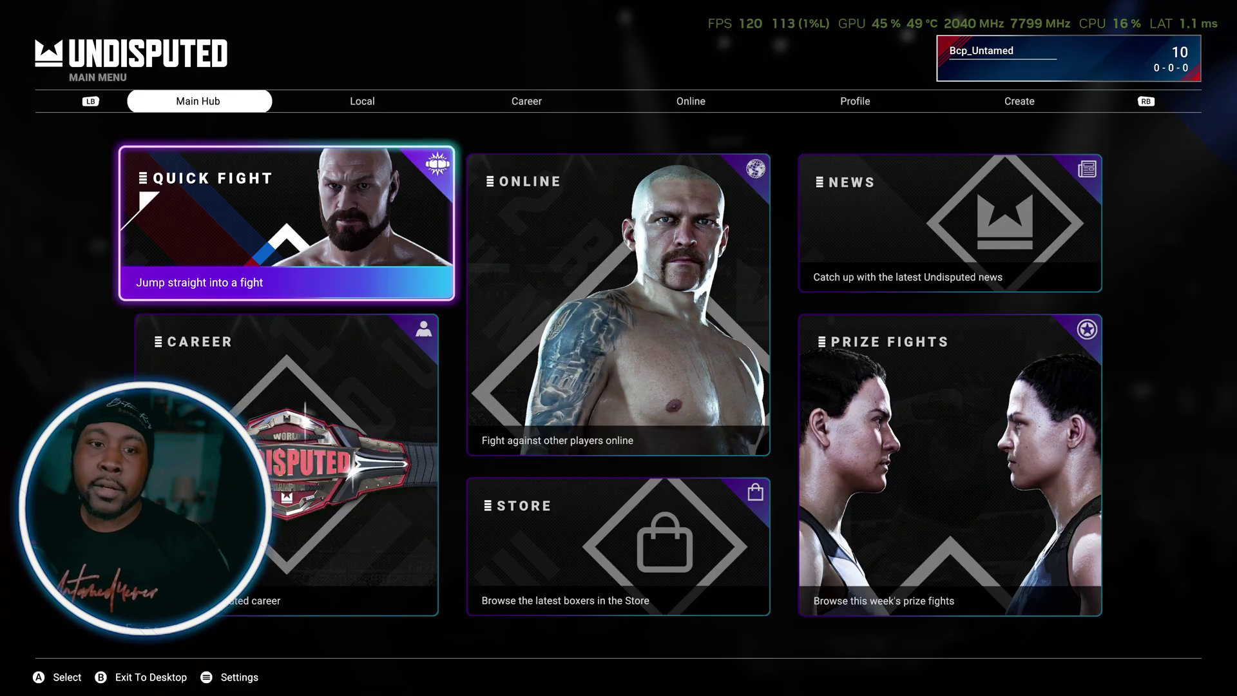
Set Undisputed's video to 2560 x 1440 resolution and Windowed display mode, then apply
key(Escape)
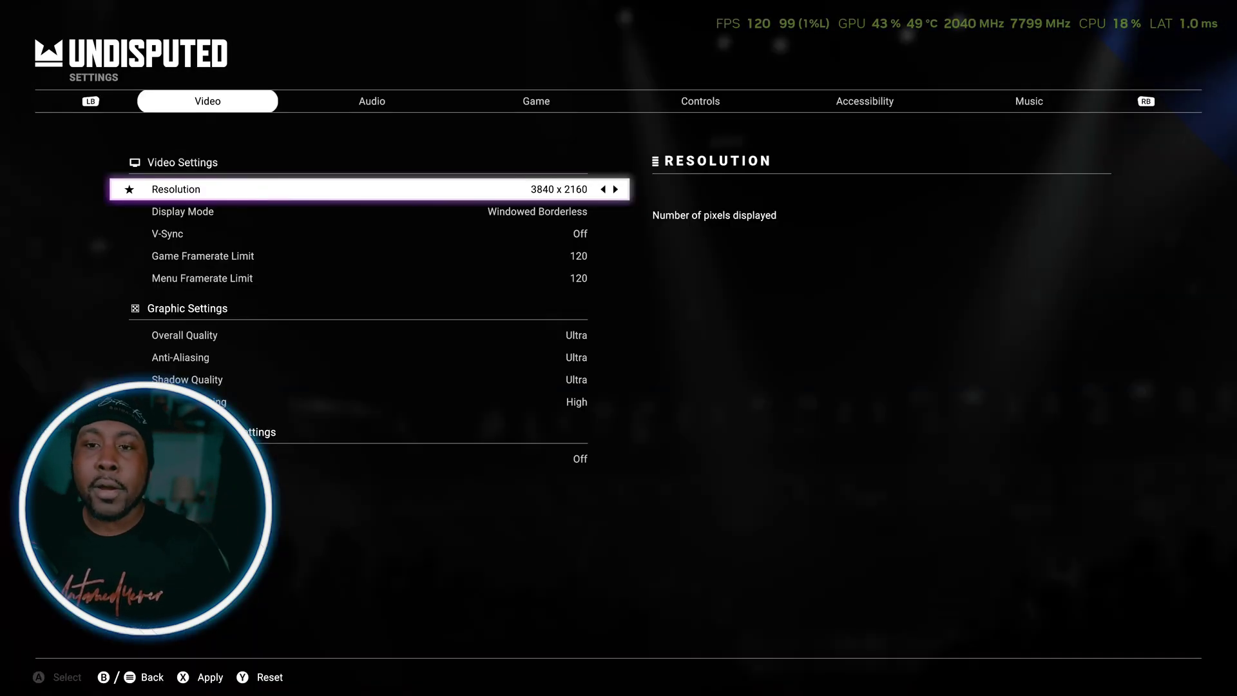
key(Down)
key(Up)
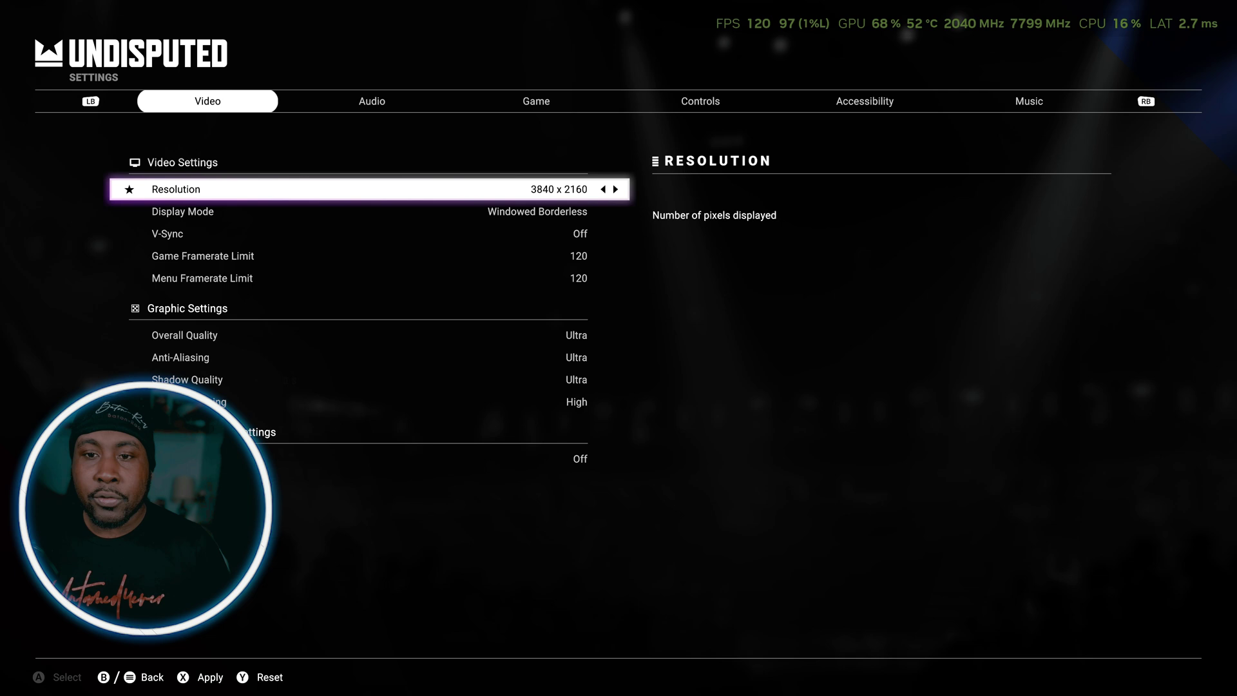
key(Left)
key(Left)
key(Right)
key(Right)
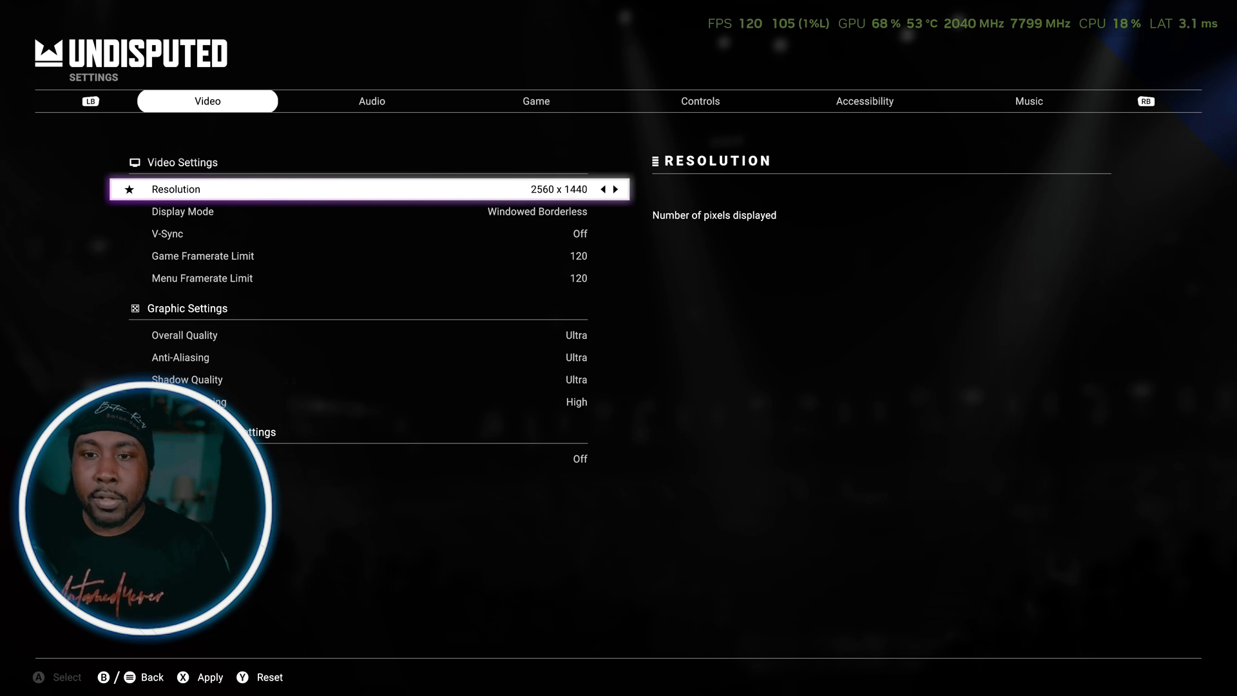
key(Right)
key(Right)
key(Left)
key(Down)
key(Right)
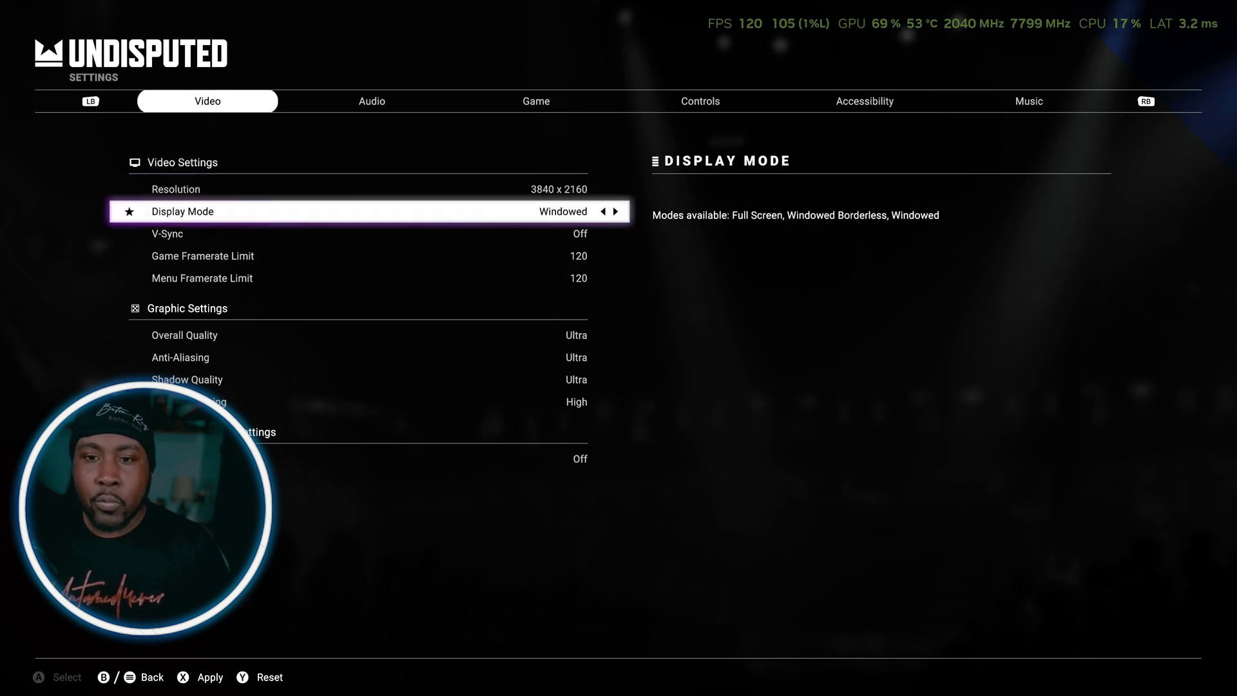
key(Up)
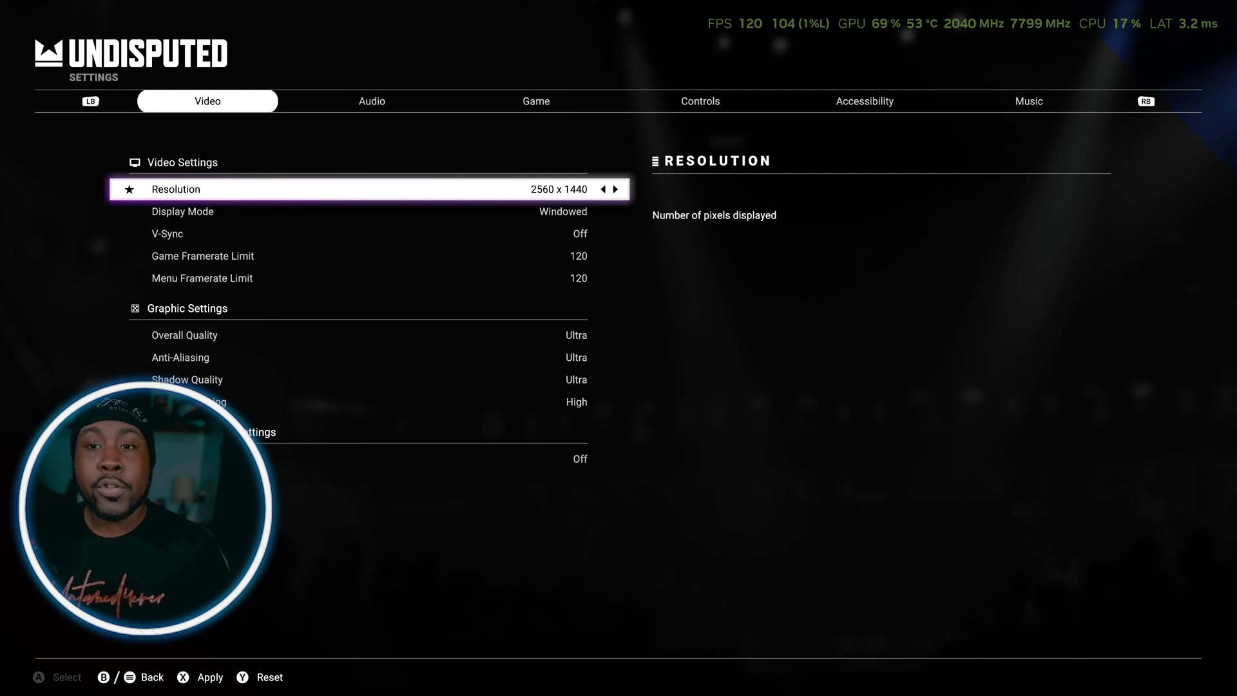
key(x)
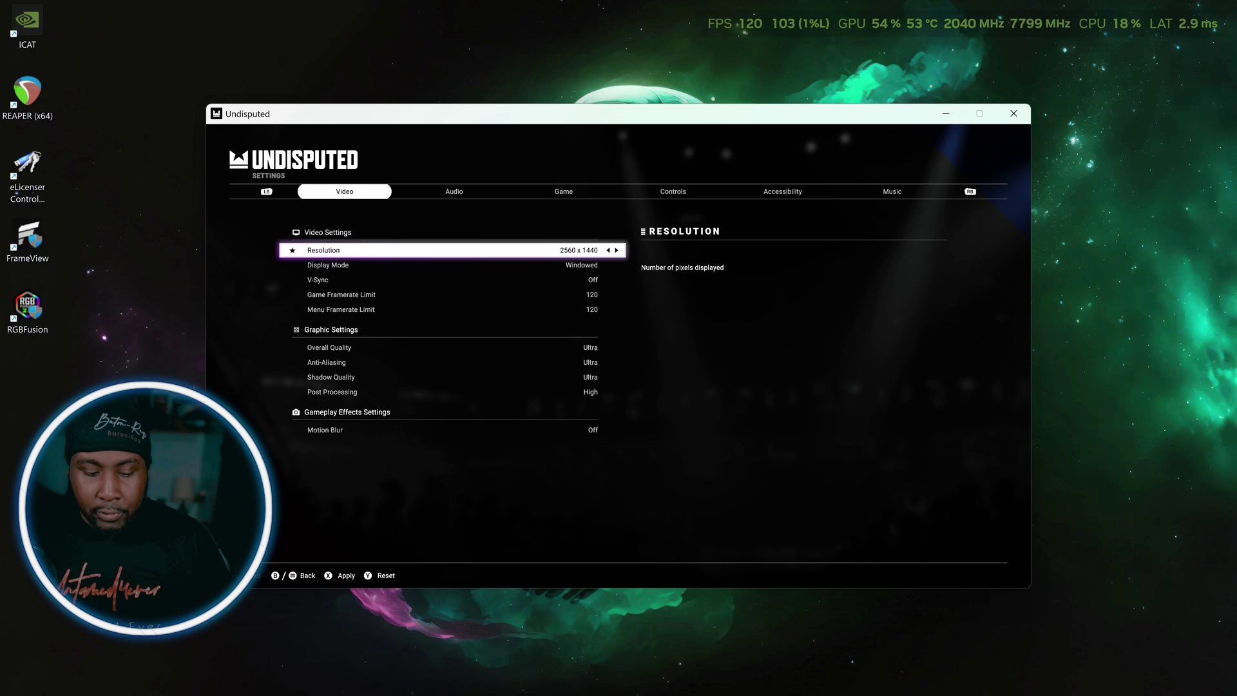
Launch Lossless Scaling, place its window over the game, and start the Scale countdown
key(super)
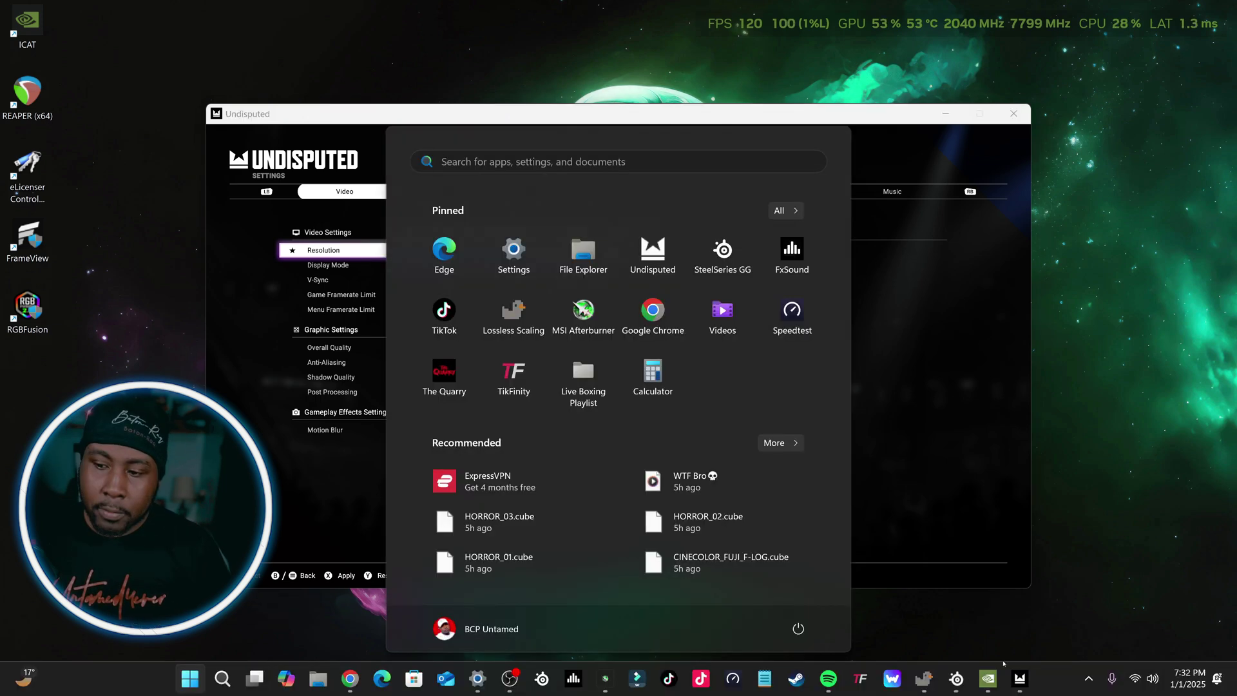
click(926, 683)
drag(539, 126, 739, 183)
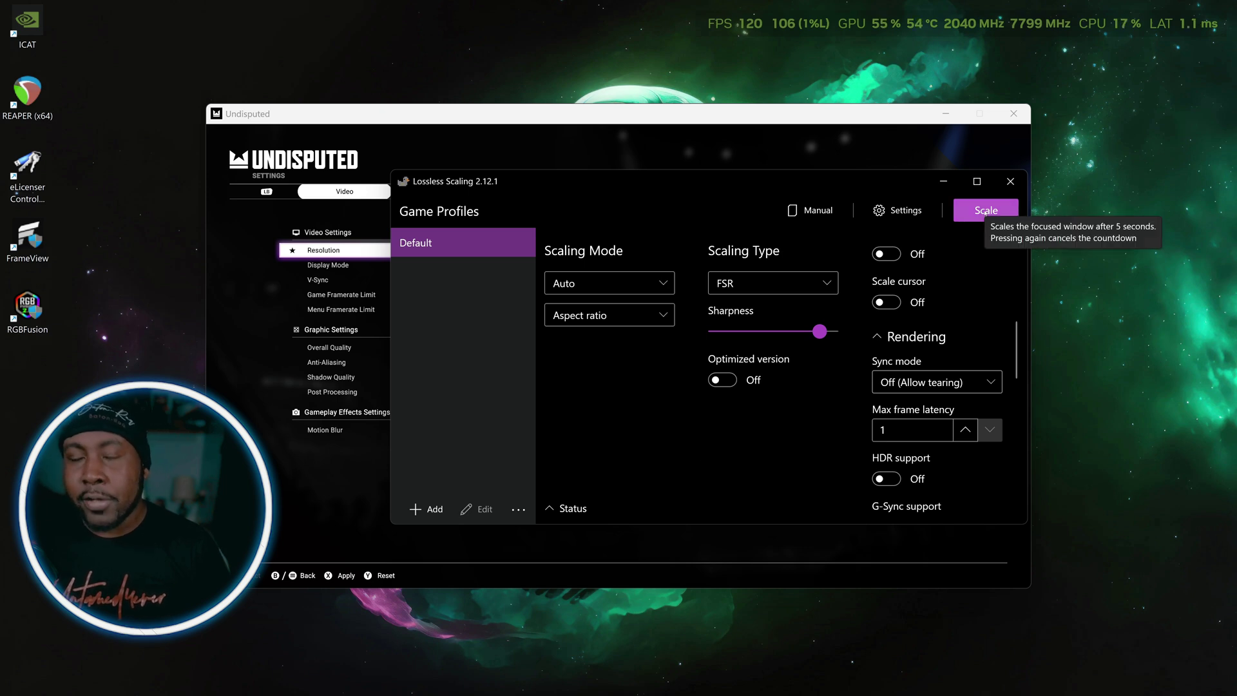
click(984, 211)
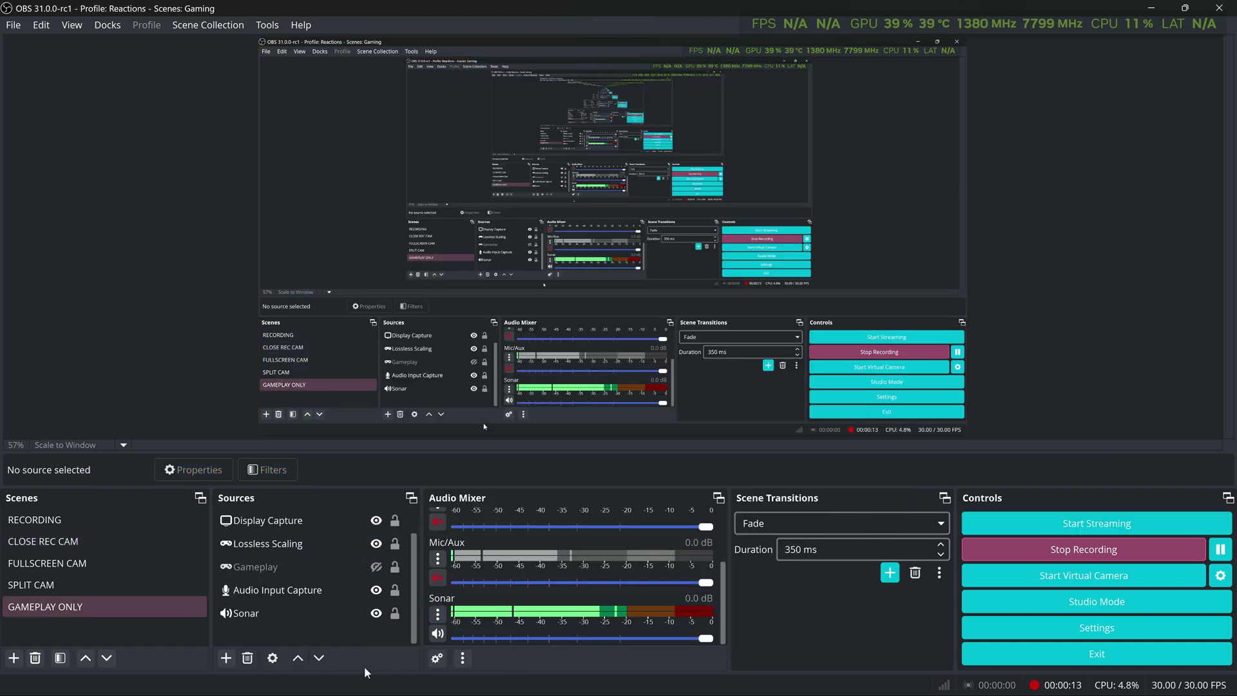
Keep the Lossless Scaling source capturing the [LosslessScaling.exe]: Lossless Scaling 2.12.1 window
click(273, 570)
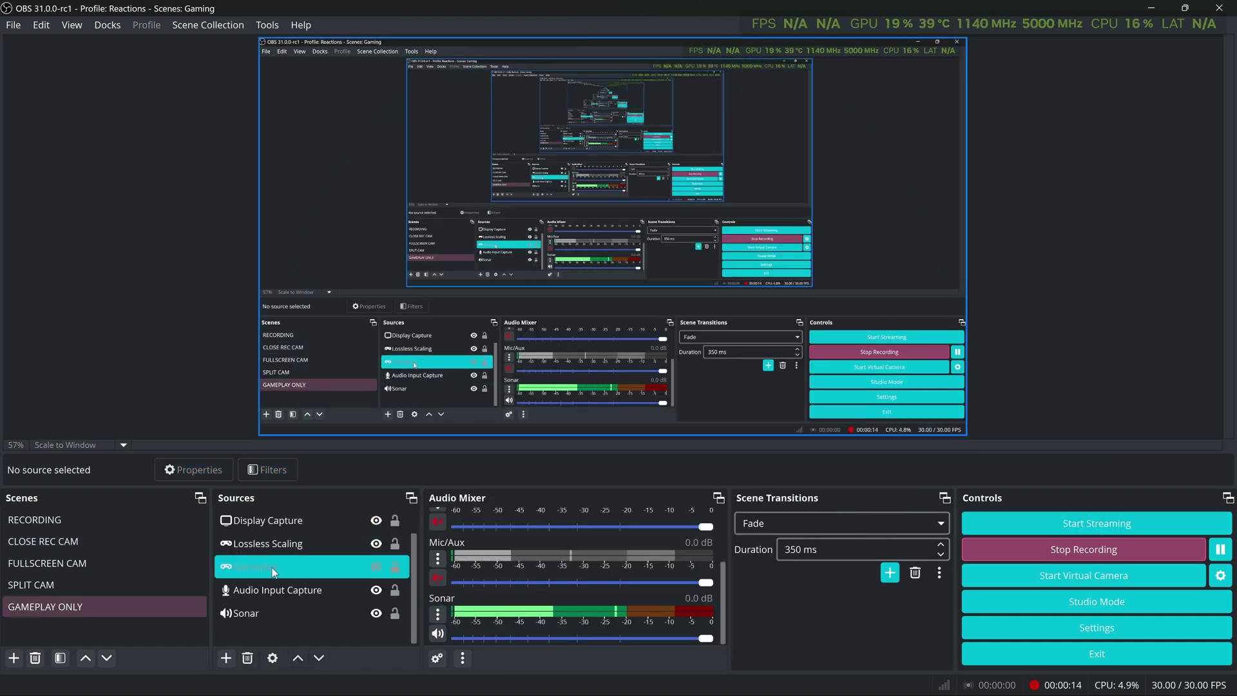
click(281, 546)
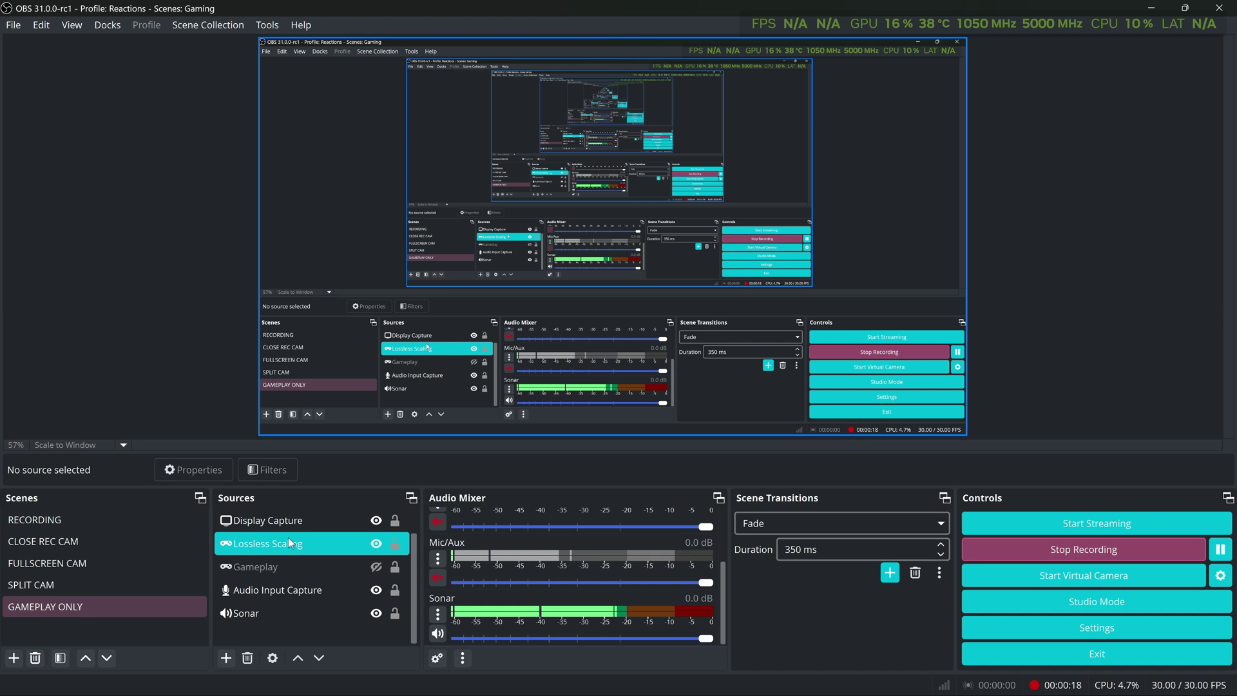
click(343, 555)
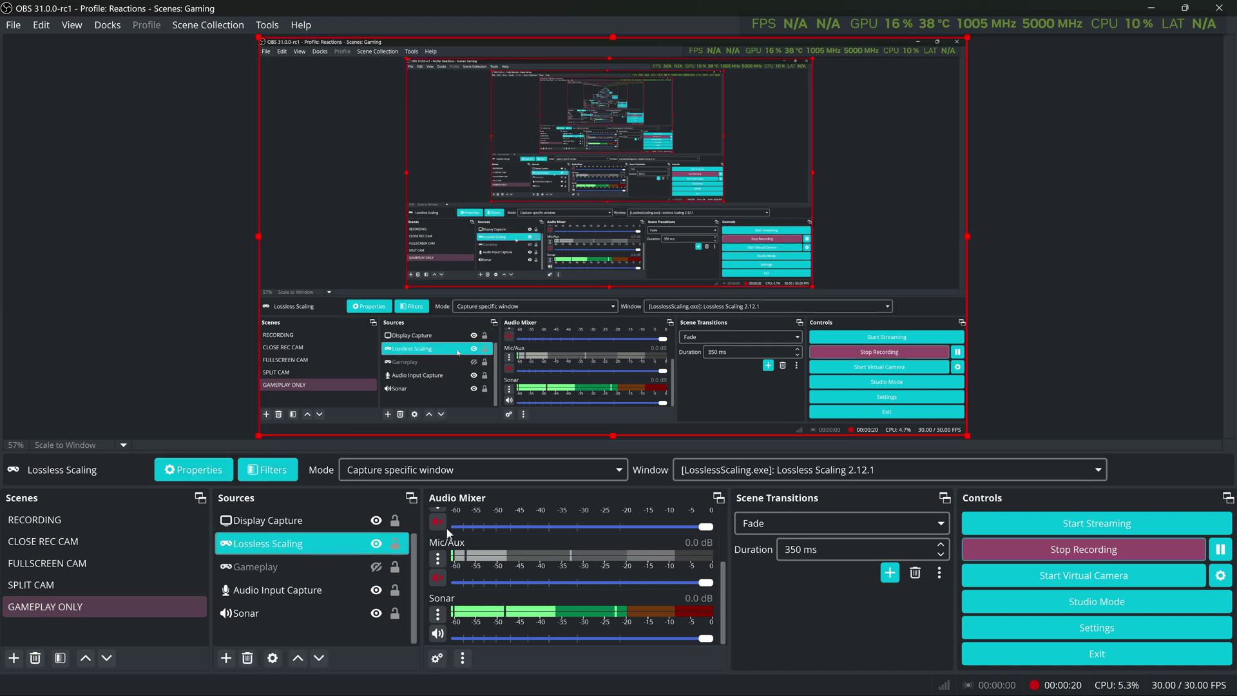
click(836, 474)
click(836, 475)
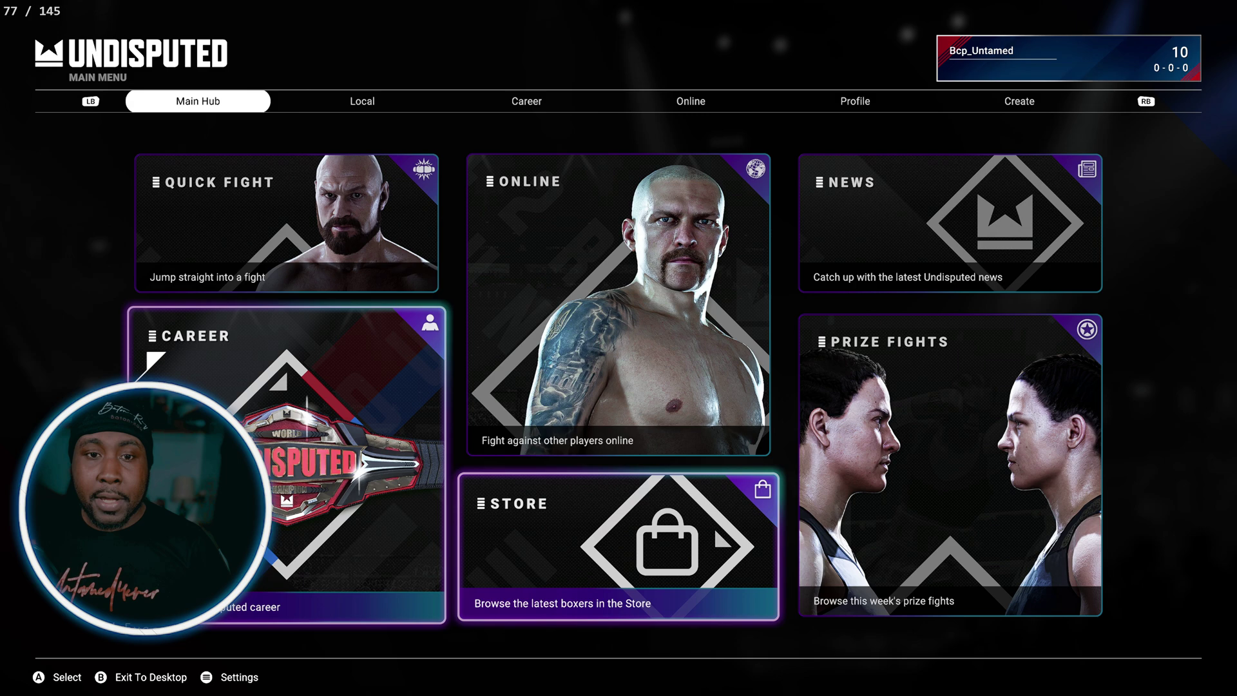
Browse the Undisputed Main Hub cards, then bring up the Windows Start menu
key(Left)
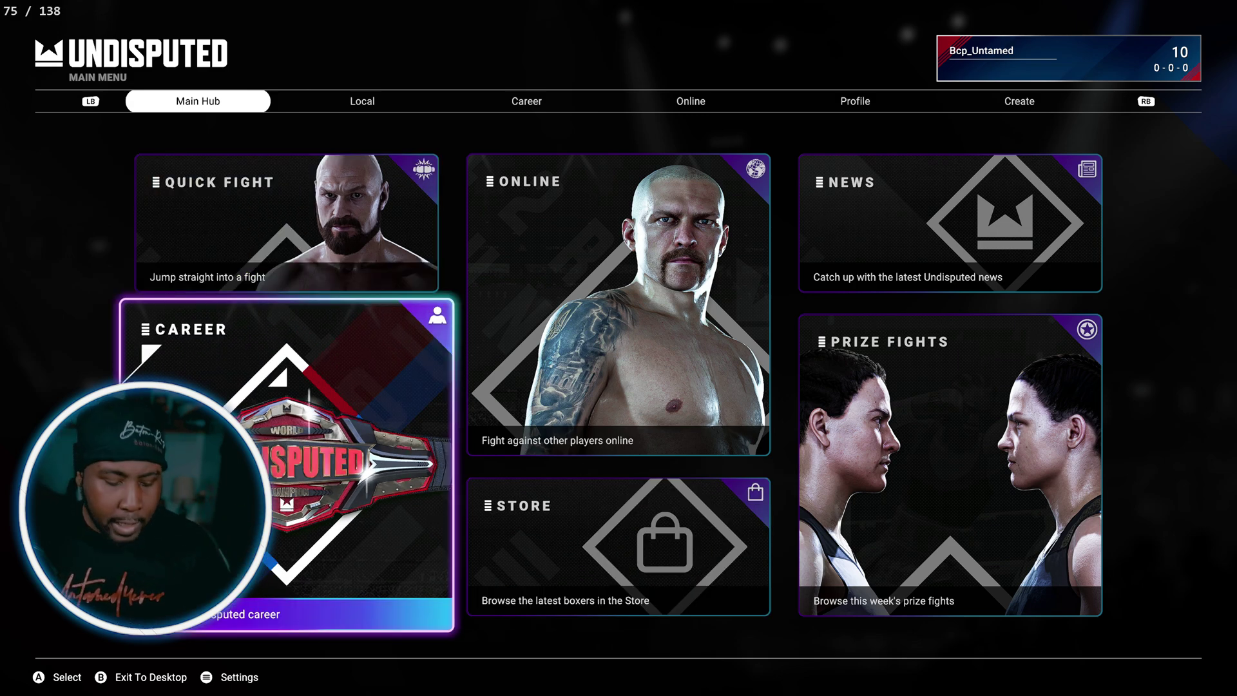
key(super)
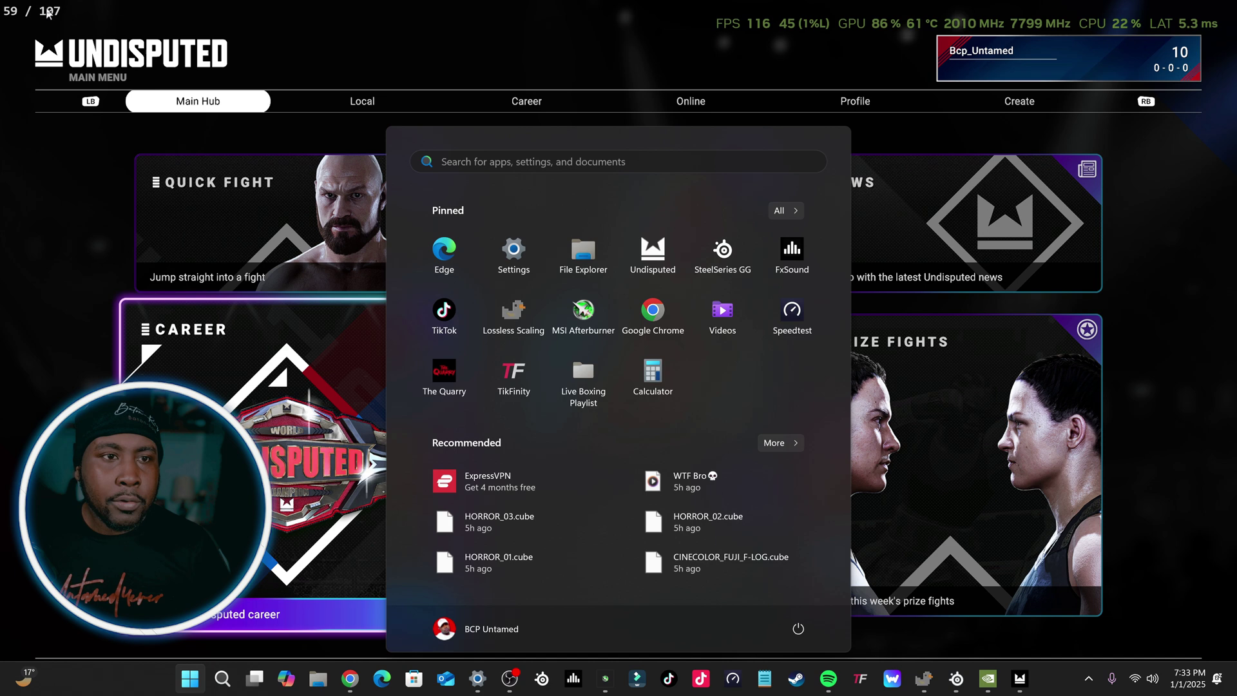